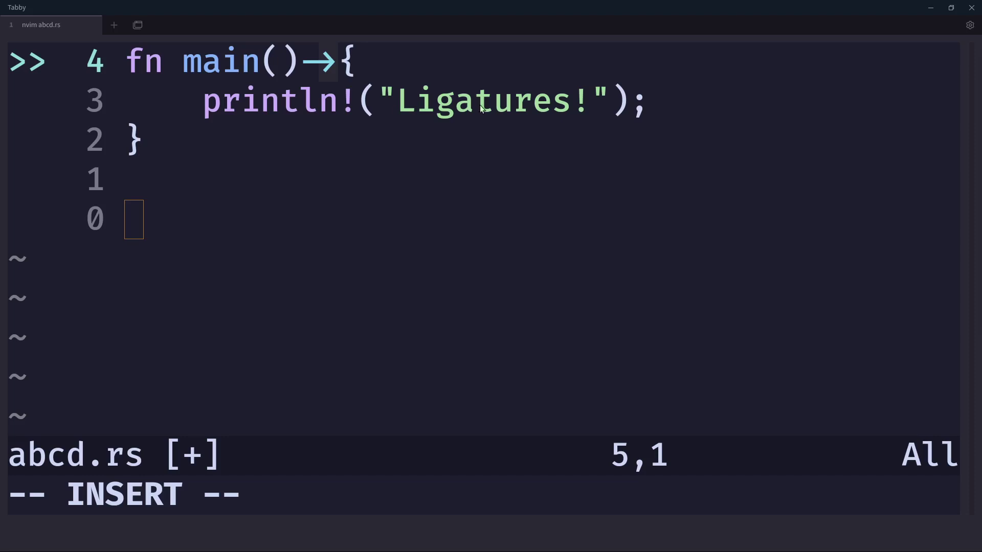
{"action": "key", "text": "alt+Tab"}
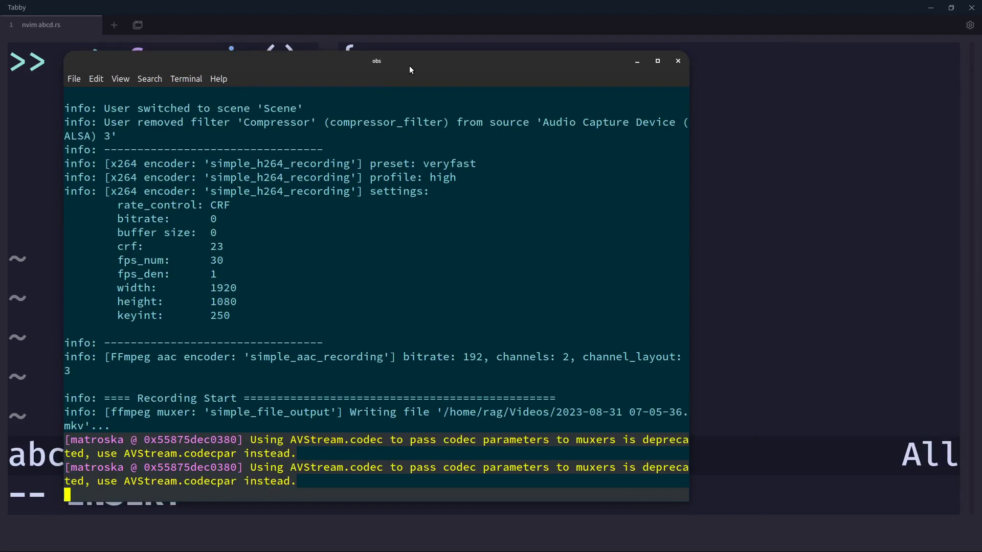
{"action": "left_click", "coordinate": [221, 80]}
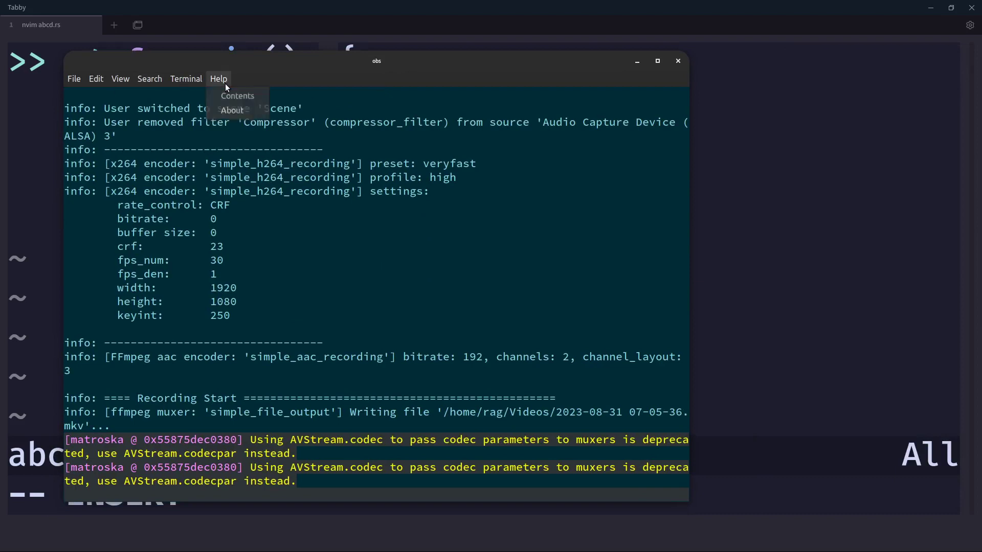
{"action": "left_click", "coordinate": [239, 109]}
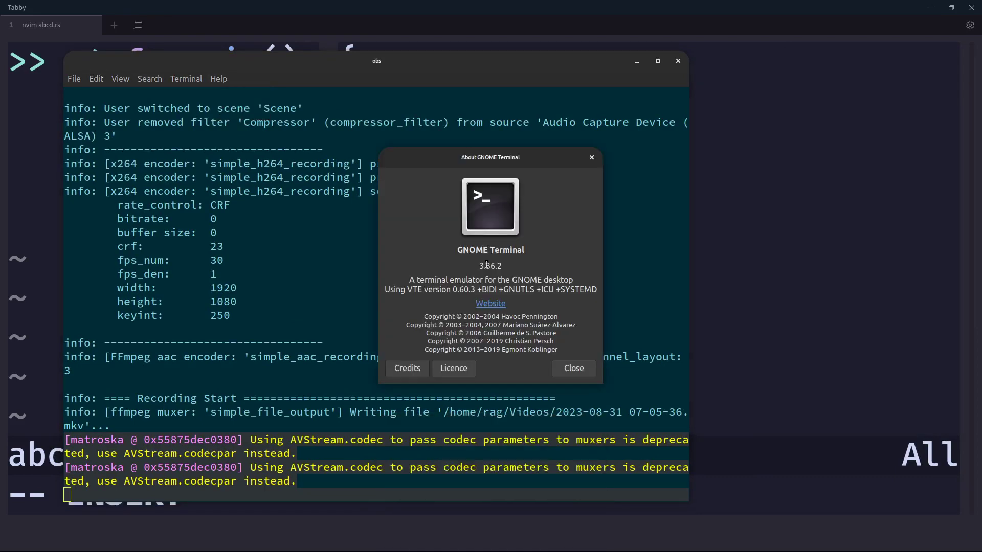
{"action": "left_click", "coordinate": [587, 370]}
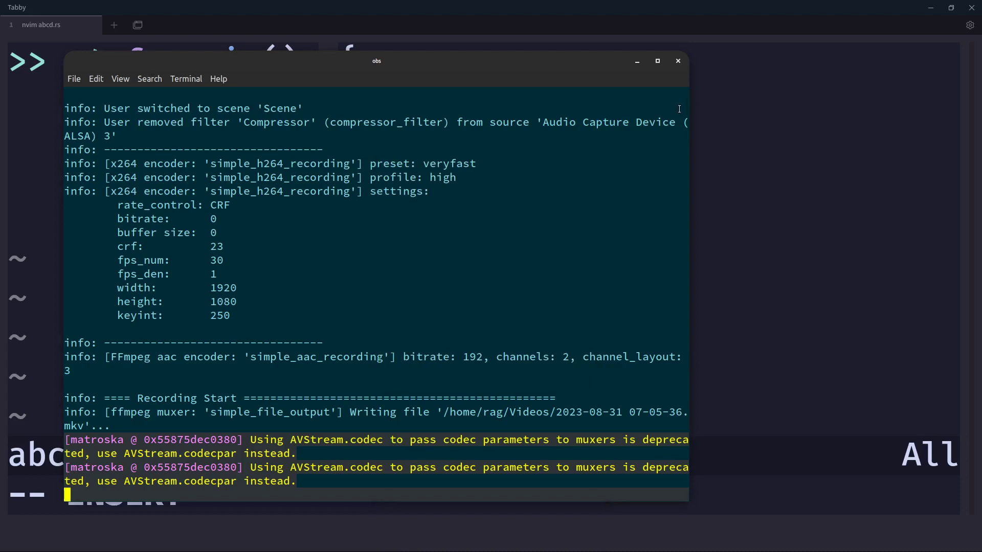
{"action": "left_click", "coordinate": [636, 62]}
- Hide Tabby, then go via the tabby.sh tab to the Eugeny/tabby README's Downloads section
{"action": "left_click_drag", "start_coordinate": [459, 104], "coordinate": [577, 106]}
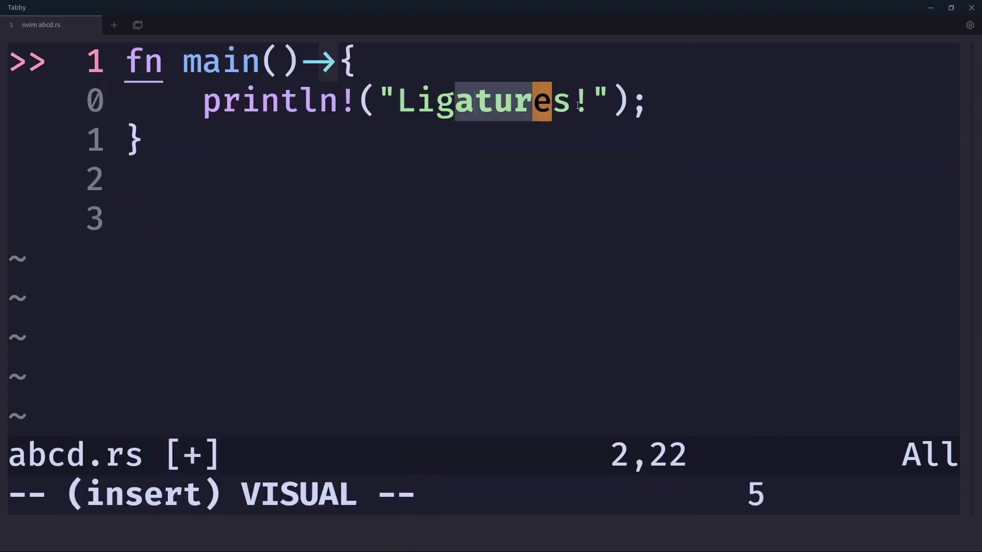
{"action": "left_click", "coordinate": [611, 110]}
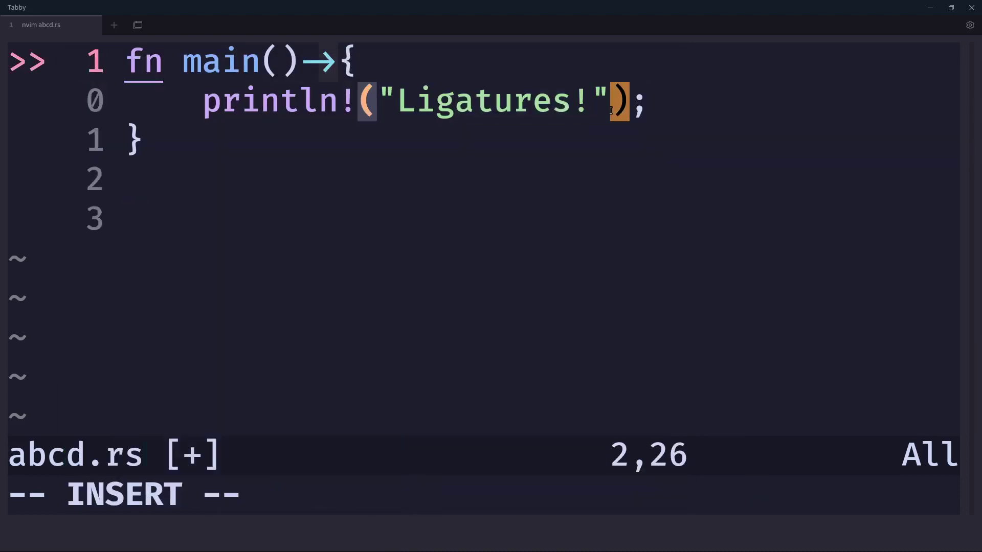
{"action": "left_click", "coordinate": [950, 6]}
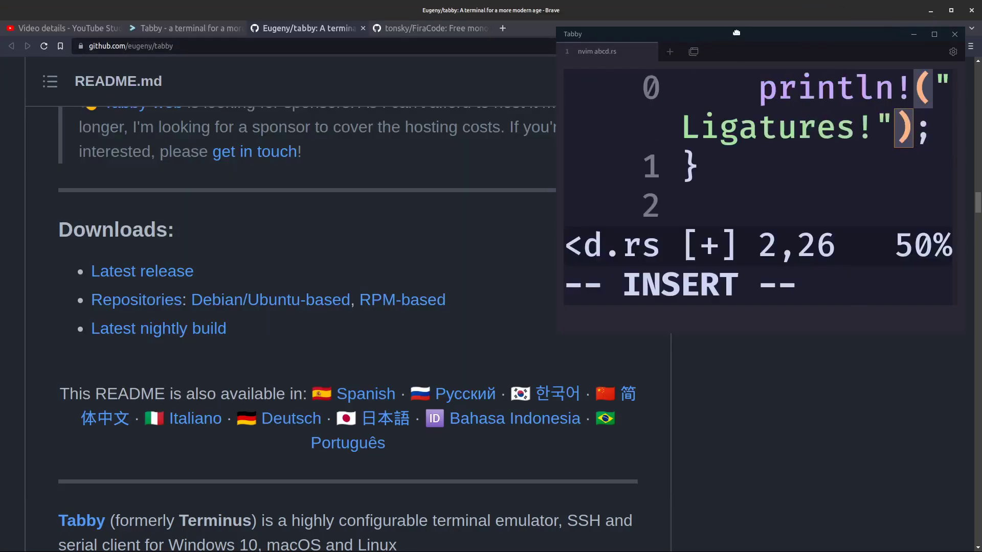
{"action": "left_click", "coordinate": [912, 34]}
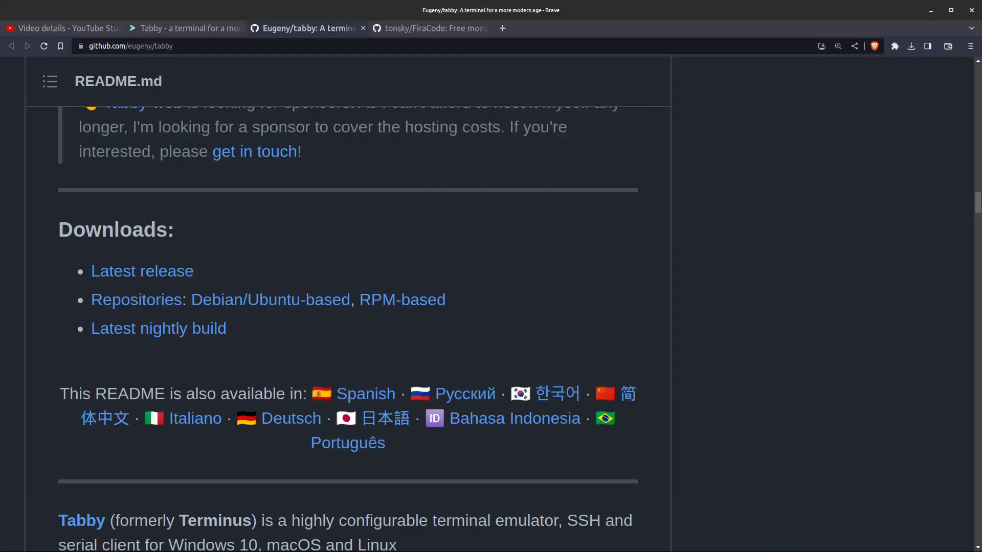
{"action": "left_click", "coordinate": [184, 27]}
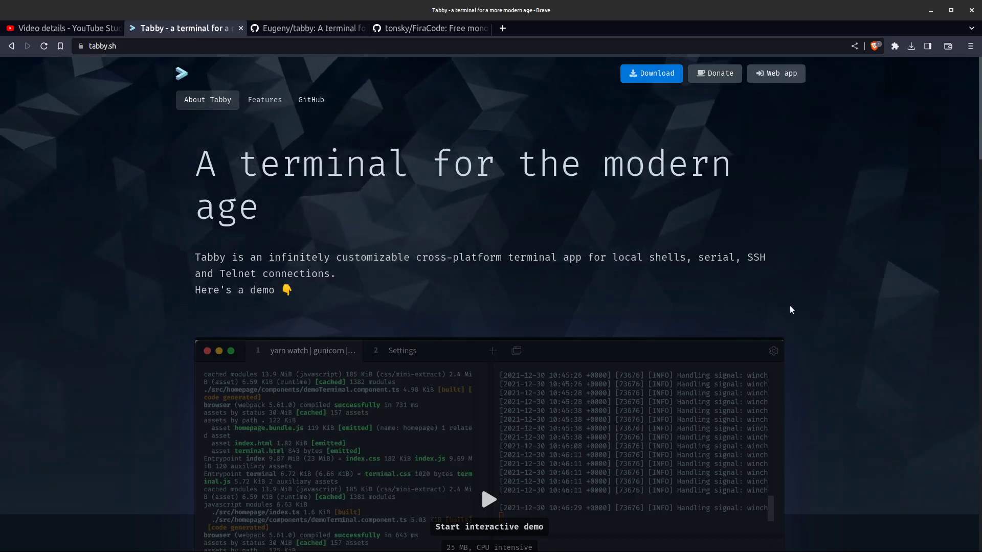
{"action": "scroll", "coordinate": [624, 292], "scroll_direction": "down", "scroll_amount": 5}
{"action": "scroll", "coordinate": [605, 283], "scroll_direction": "up", "scroll_amount": 5}
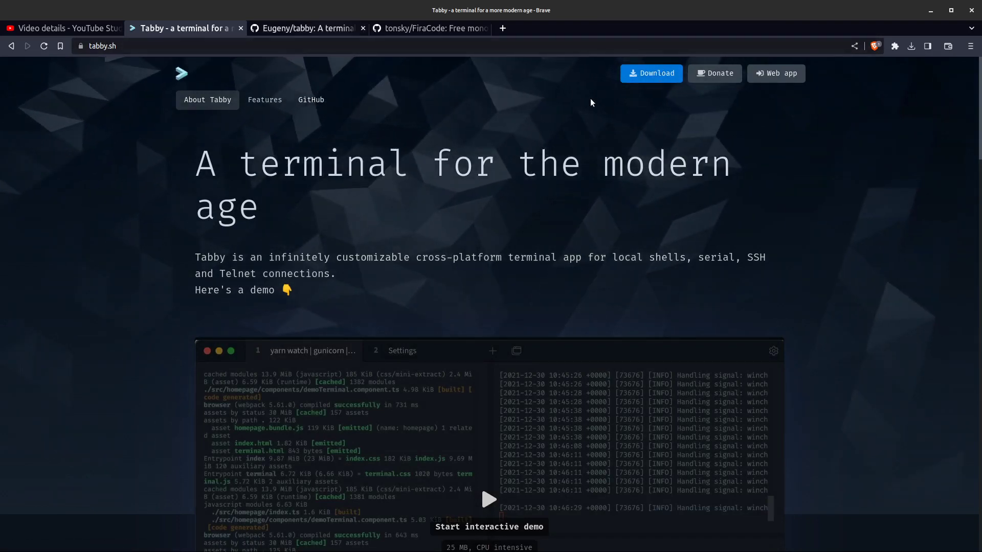
{"action": "scroll", "coordinate": [444, 127], "scroll_direction": "down", "scroll_amount": 3}
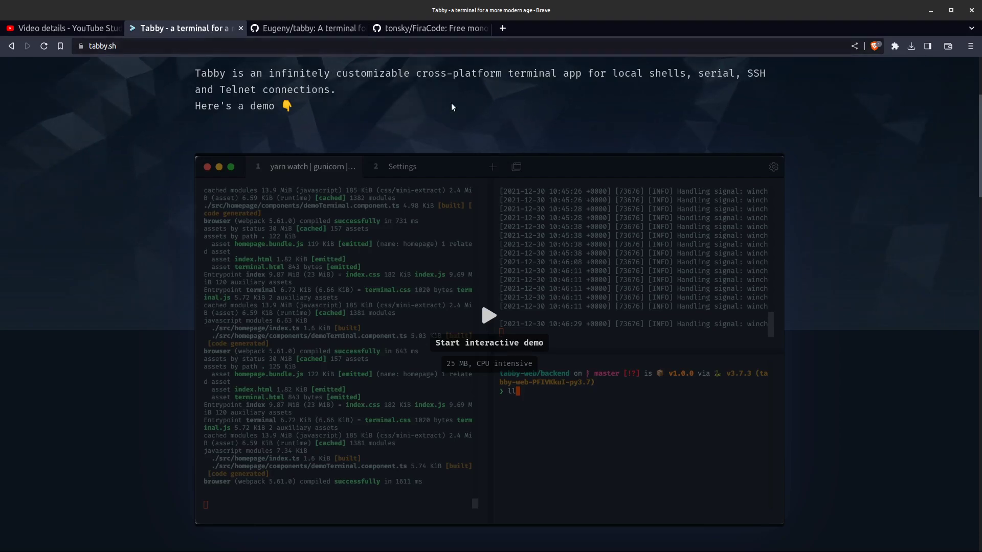
{"action": "scroll", "coordinate": [452, 104], "scroll_direction": "up", "scroll_amount": 3}
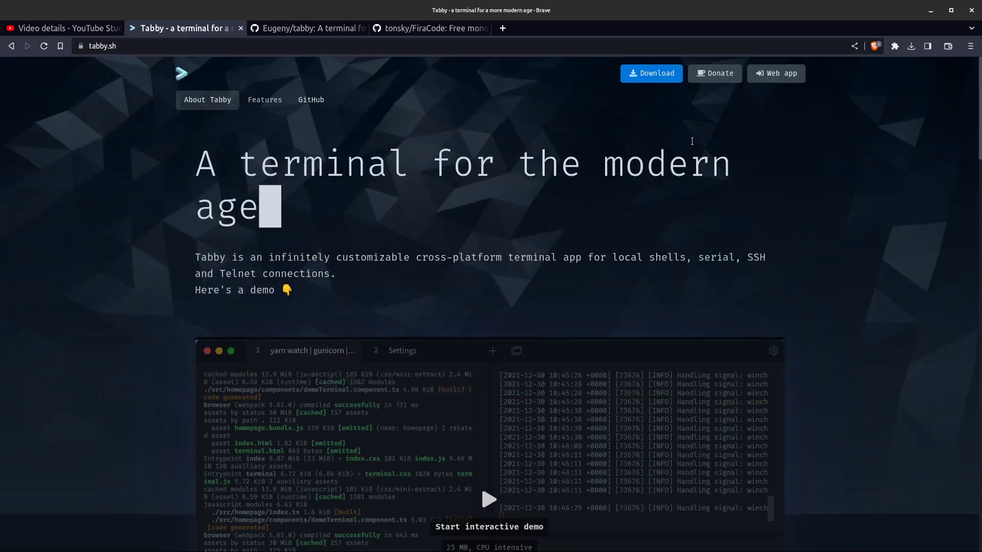
{"action": "left_click", "coordinate": [298, 29]}
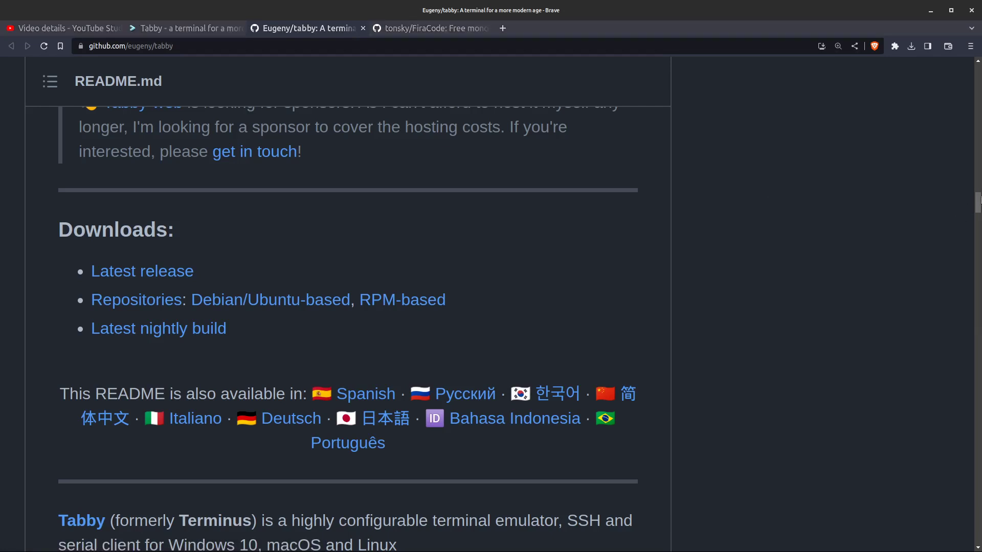
{"action": "mouse_move", "coordinate": [978, 212]}
{"action": "left_mouse_down"}
{"action": "mouse_move", "coordinate": [978, 166]}
{"action": "mouse_move", "coordinate": [978, 205]}
{"action": "left_mouse_up"}
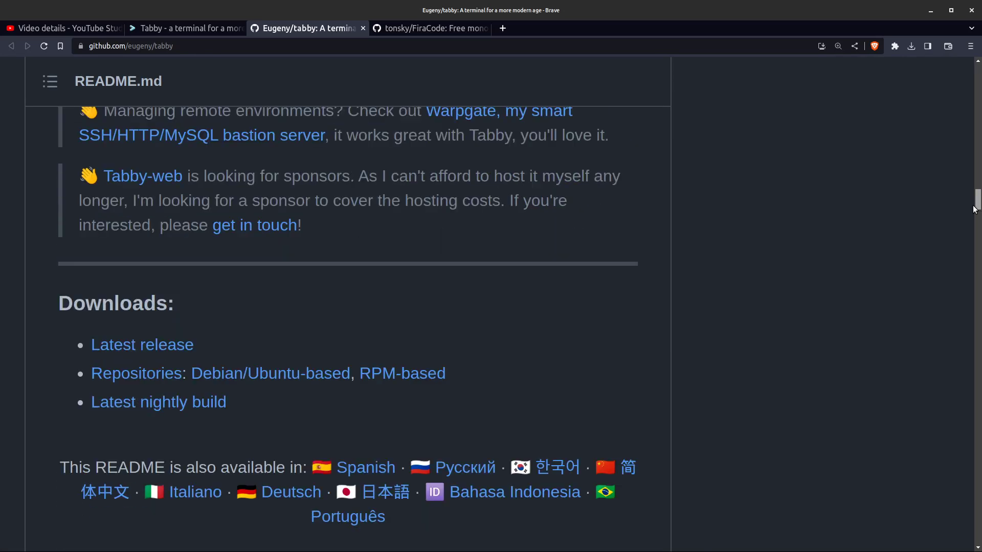
- Open the Debian/Ubuntu-based repository instructions and copy the deb quick-install curl command
{"action": "left_click", "coordinate": [258, 375]}
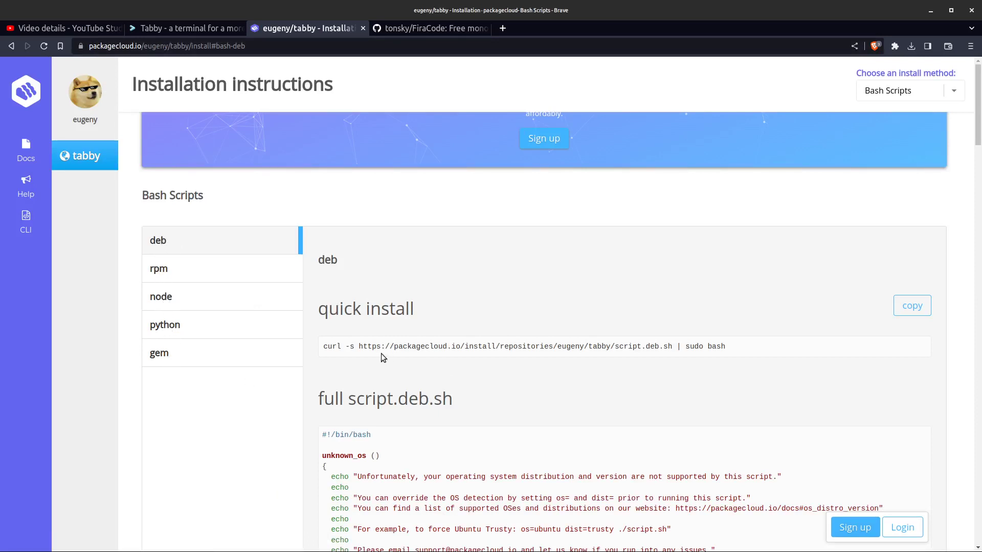
{"action": "left_click_drag", "start_coordinate": [740, 347], "coordinate": [280, 347]}
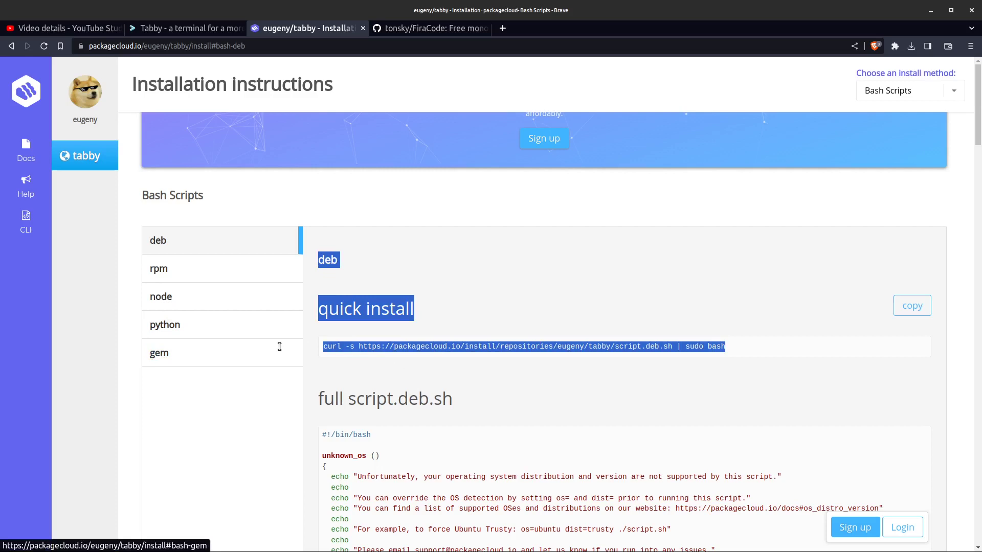
{"action": "left_click", "coordinate": [774, 361]}
{"action": "left_click", "coordinate": [912, 306]}
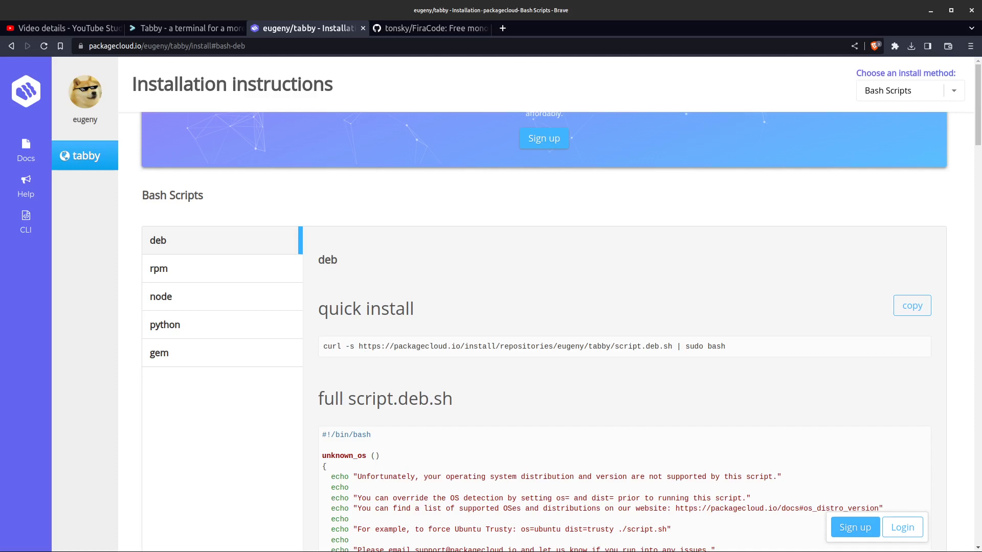
{"action": "key", "text": "alt+Tab"}
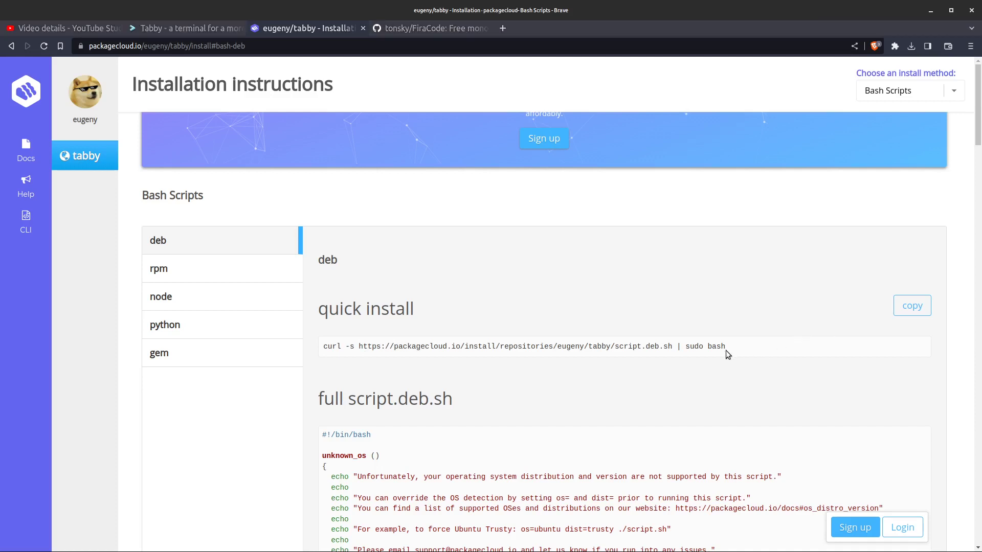
{"action": "scroll", "coordinate": [441, 351], "scroll_direction": "down", "scroll_amount": 3}
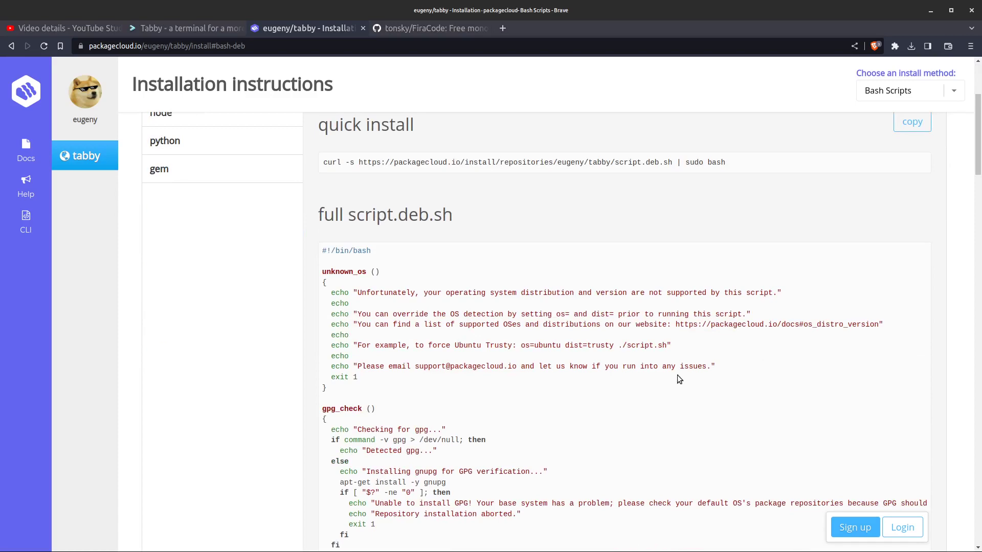
{"action": "scroll", "coordinate": [678, 375], "scroll_direction": "down", "scroll_amount": 3}
{"action": "scroll", "coordinate": [677, 376], "scroll_direction": "down", "scroll_amount": 2}
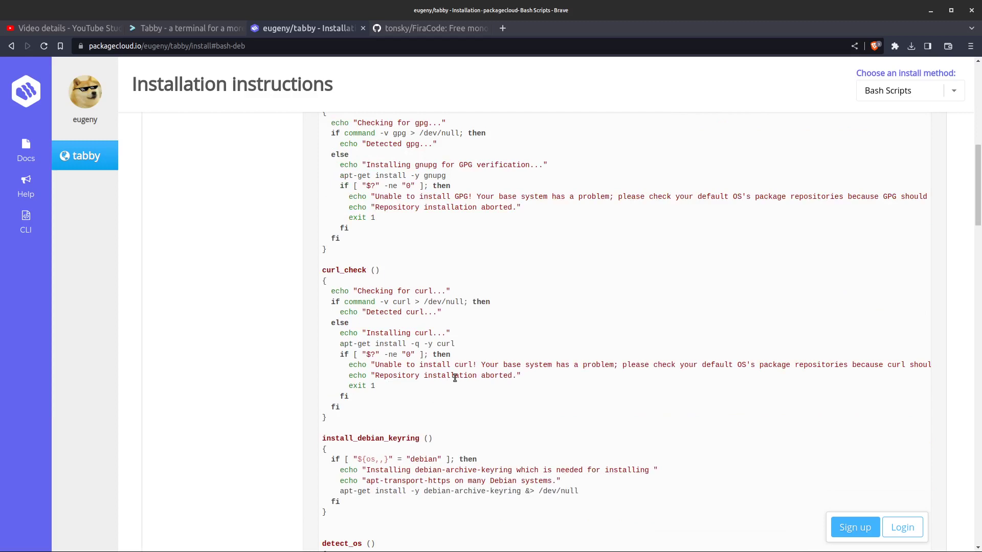
{"action": "scroll", "coordinate": [454, 377], "scroll_direction": "down", "scroll_amount": 3}
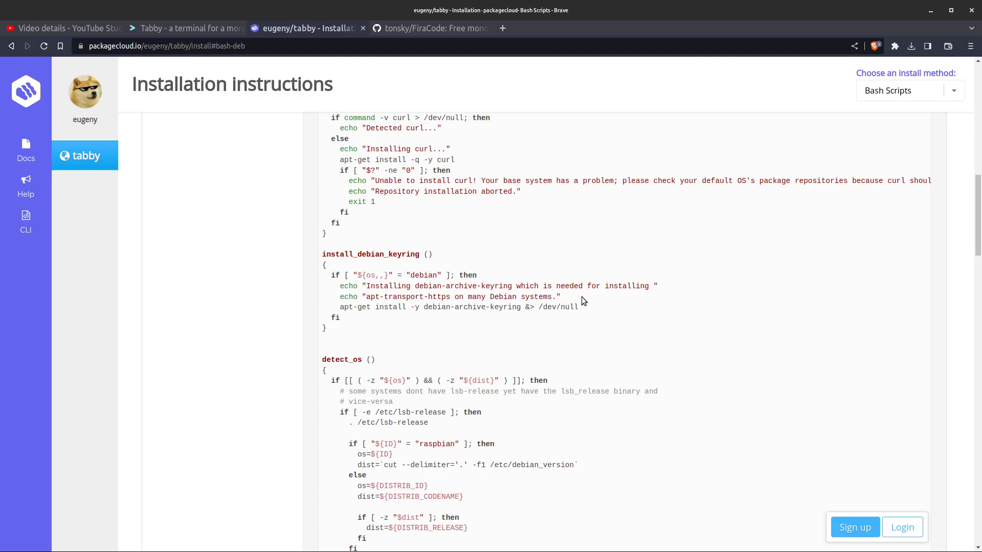
{"action": "left_click_drag", "start_coordinate": [977, 217], "coordinate": [977, 91]}
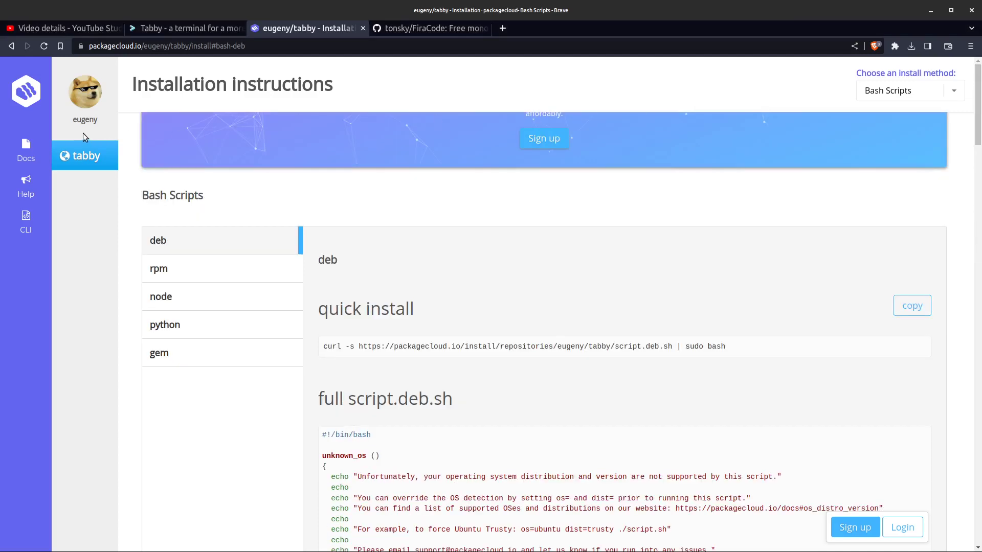
{"action": "mouse_move", "coordinate": [184, 28]}
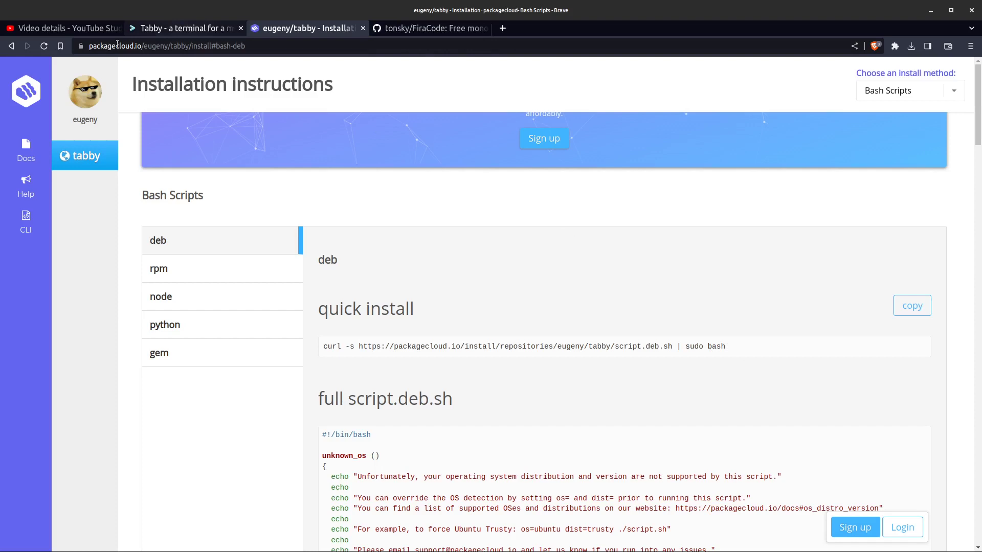
- Show the tabby.sh homepage headlined 'A terminal for the modern age' in Brave
{"action": "left_click", "coordinate": [11, 46]}
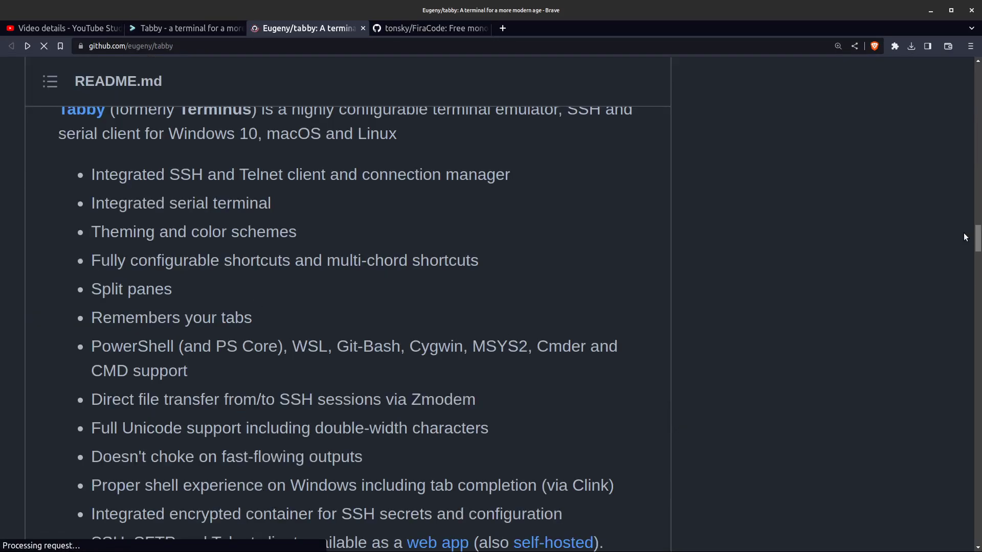
{"action": "left_click_drag", "start_coordinate": [978, 239], "coordinate": [979, 324]}
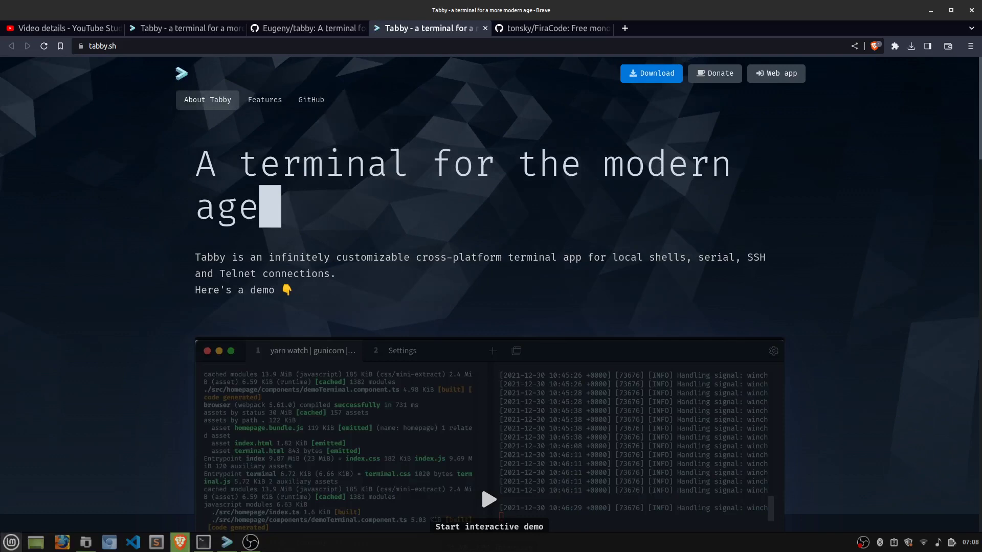
- Launch Software Manager from the Cinnamon menu, then close it during cache generation
{"action": "left_click", "coordinate": [12, 542]}
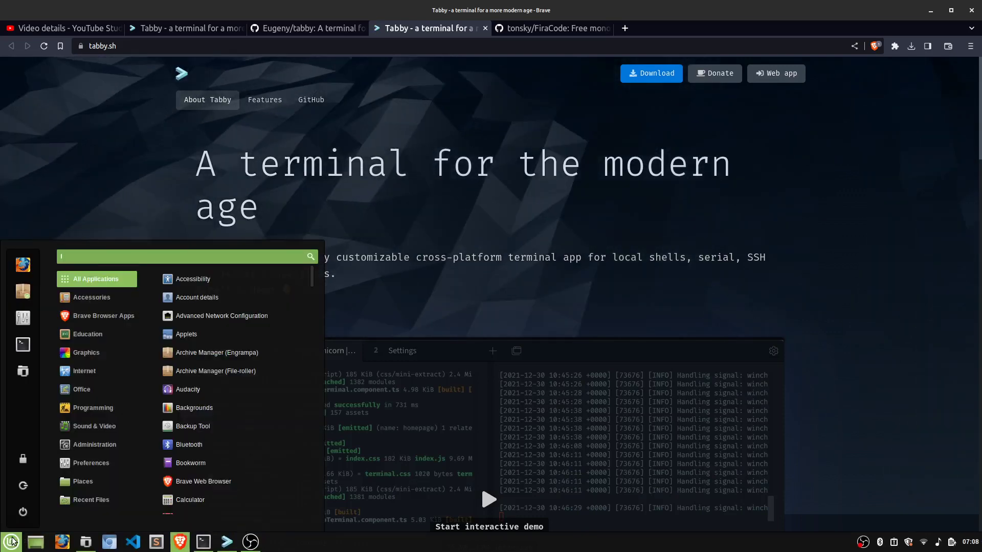
{"action": "type", "text": "in"}
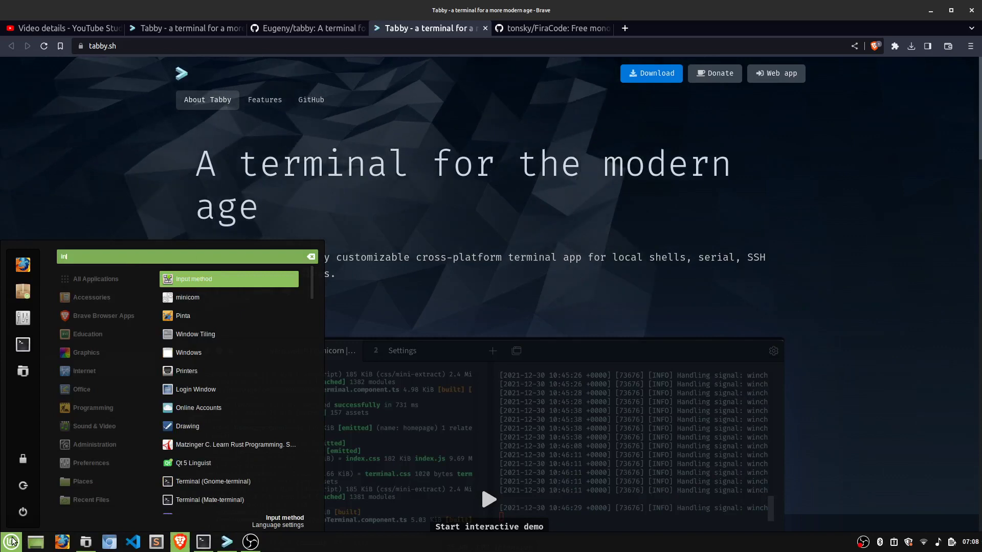
{"action": "type", "text": "stall"}
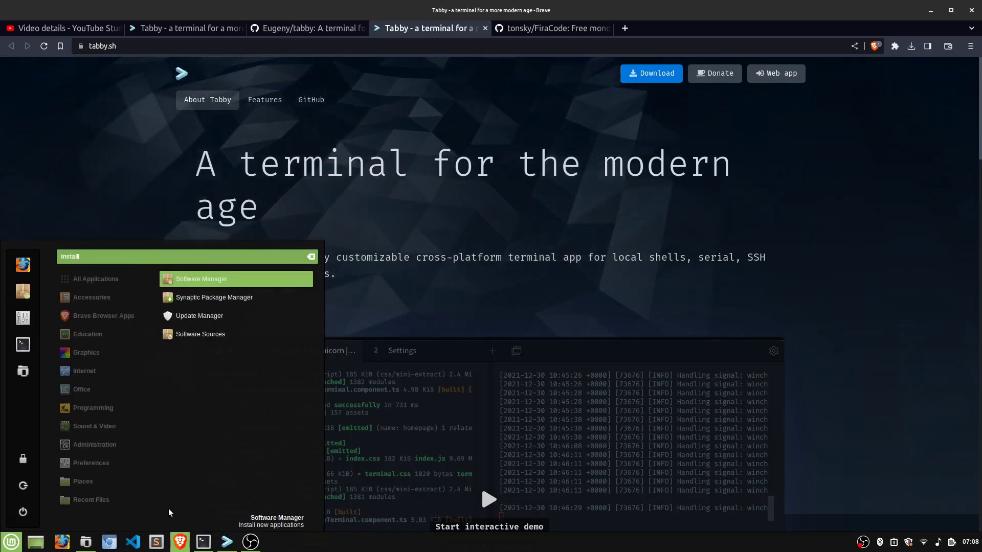
{"action": "left_click", "coordinate": [241, 281]}
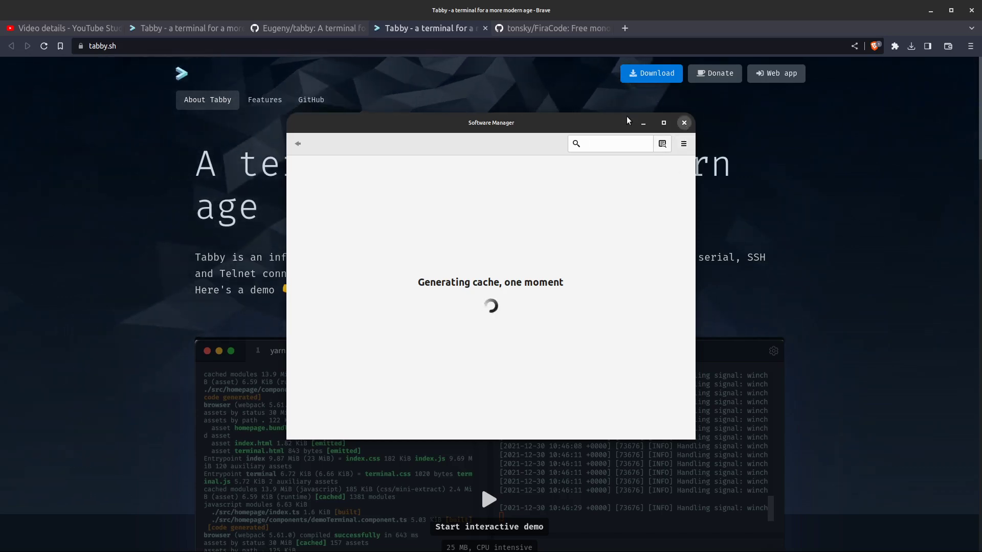
{"action": "left_click", "coordinate": [684, 124]}
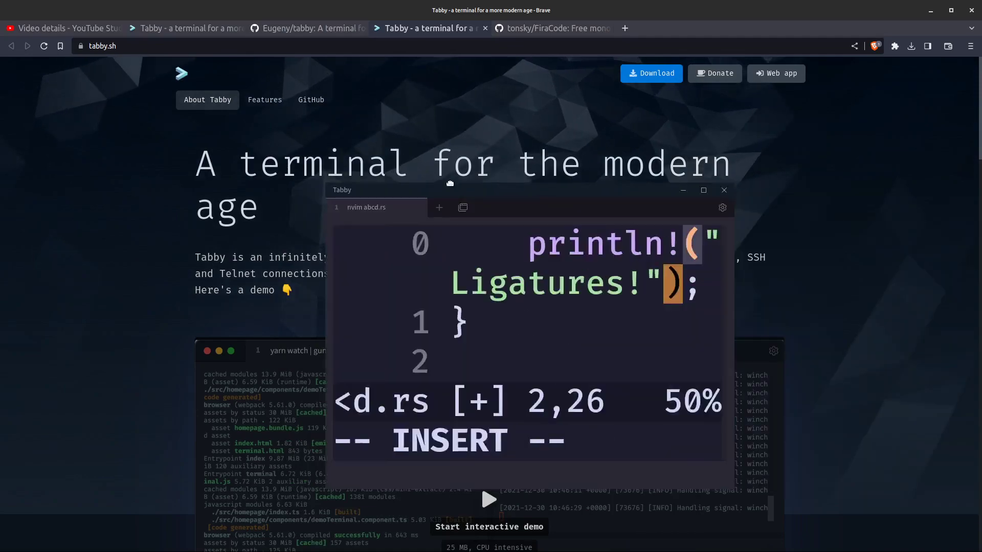
- Maximize Tabby, zoom the text out two steps, and move to abcd.rs's last line
{"action": "left_click", "coordinate": [492, 145]}
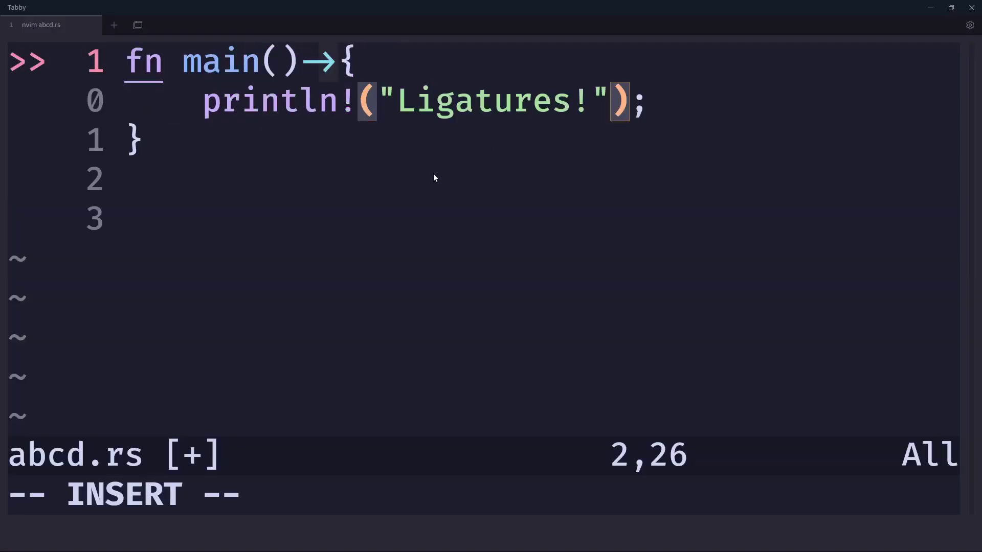
{"action": "key", "text": "ctrl+minus"}
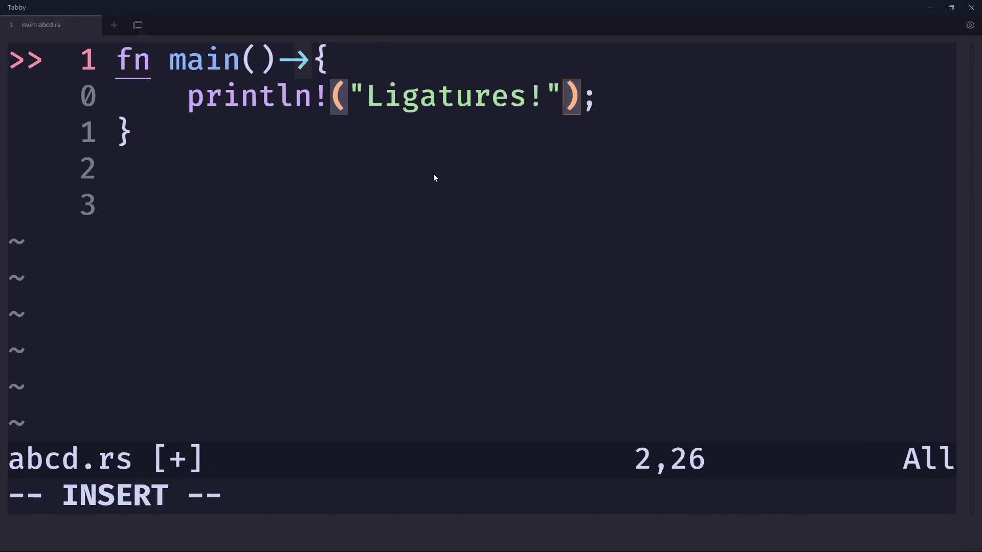
{"action": "key", "text": "ctrl+minus"}
{"action": "key", "text": "ctrl+minus"}
{"action": "key", "text": "ctrl+minus"}
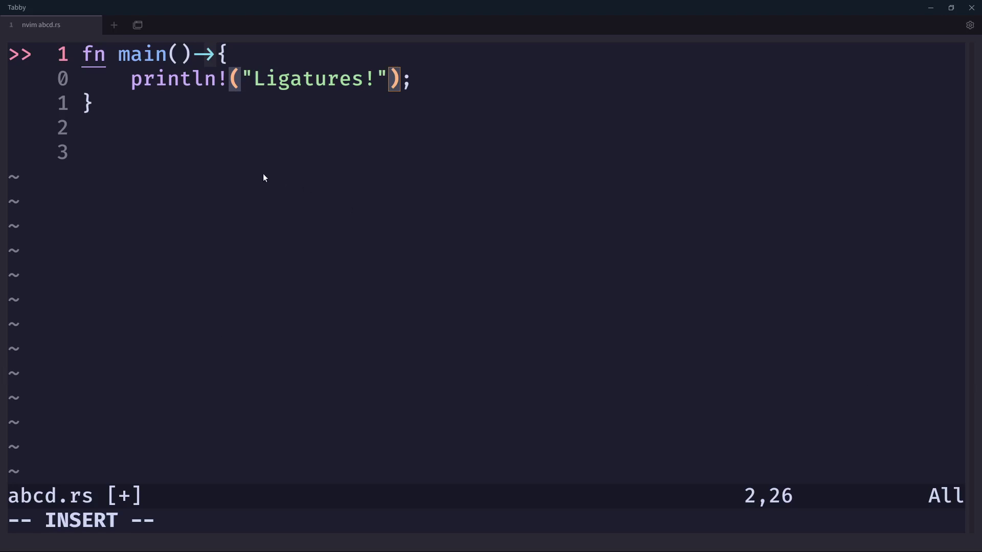
{"action": "key", "text": "Down"}
{"action": "key", "text": "Down"}
{"action": "key", "text": "Down"}
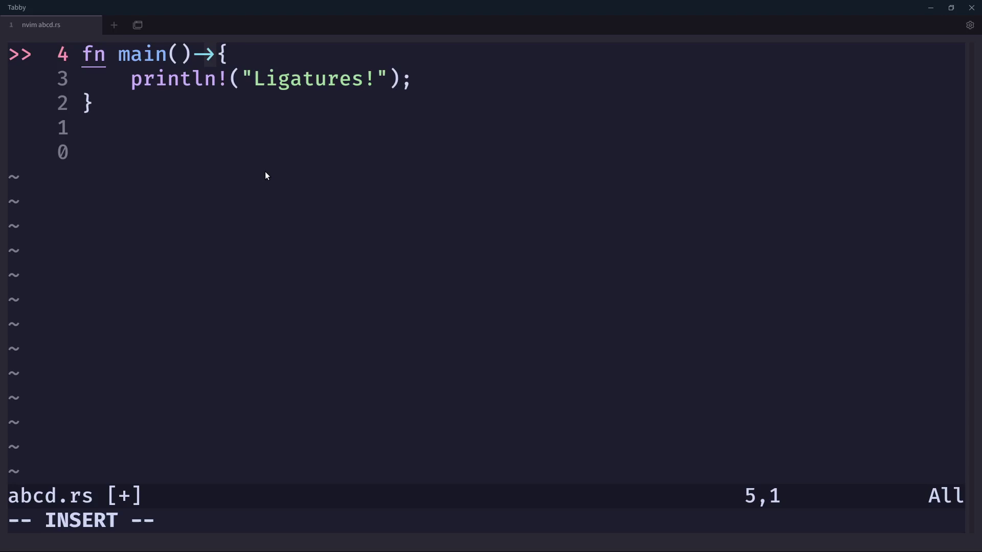
- Make Tabby fullscreen, delete the stray characters, and save and quit abcd.rs with :wq
{"action": "key", "text": "F11"}
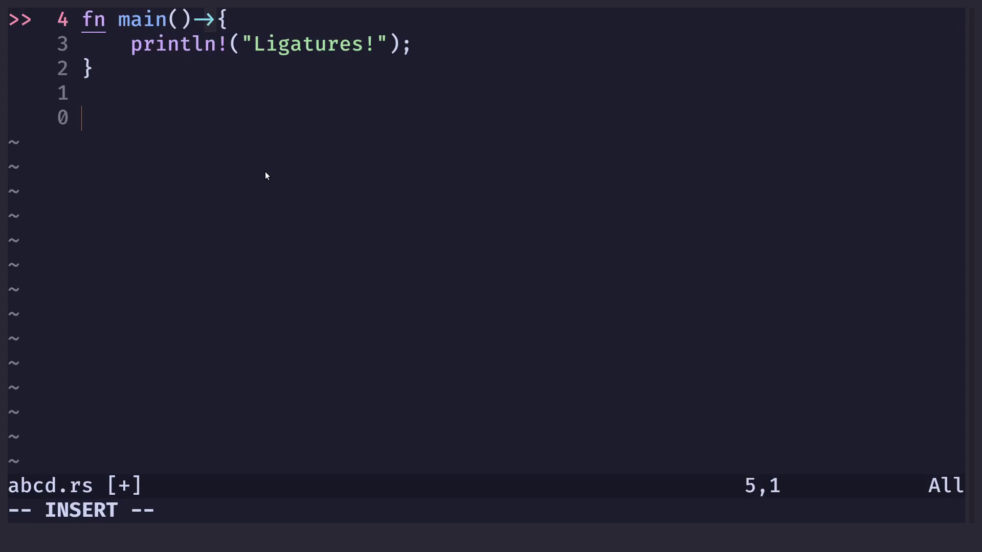
{"action": "key", "text": "F36"}
{"action": "key", "text": "BackSpace"}
{"action": "key", "text": "BackSpace"}
{"action": "type", "text": ":"}
{"action": "key", "text": "BackSpace"}
{"action": "key", "text": "Escape"}
{"action": "type", "text": ":"}
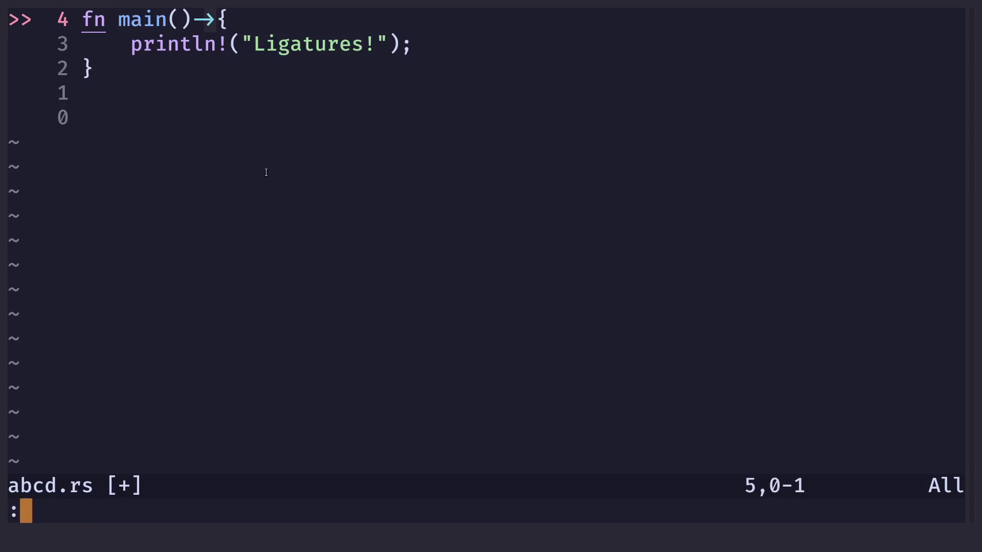
{"action": "type", "text": "wq"}
{"action": "key", "text": "Return"}
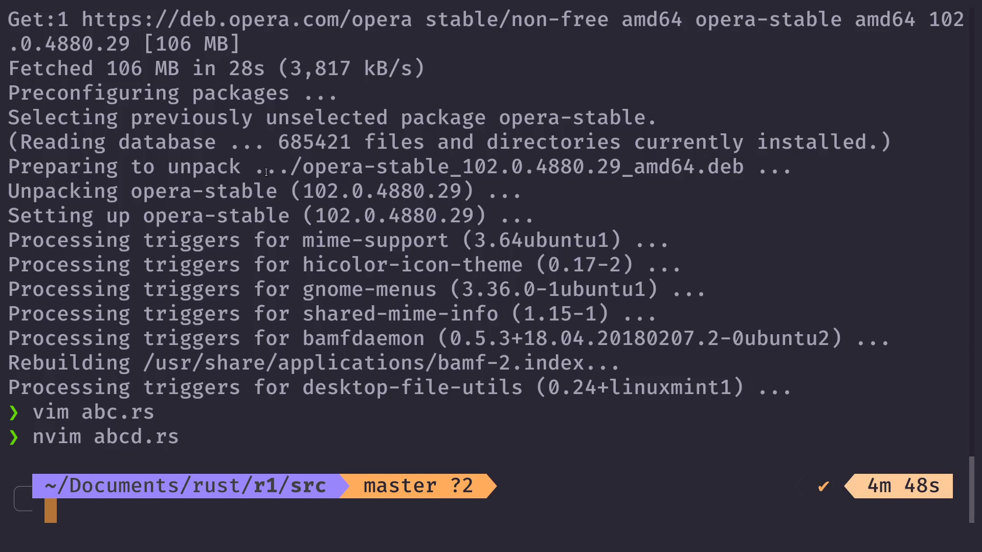
- Reopen abcd.rs in Neovim from shell history and move down to the println line
{"action": "key", "text": "Up"}
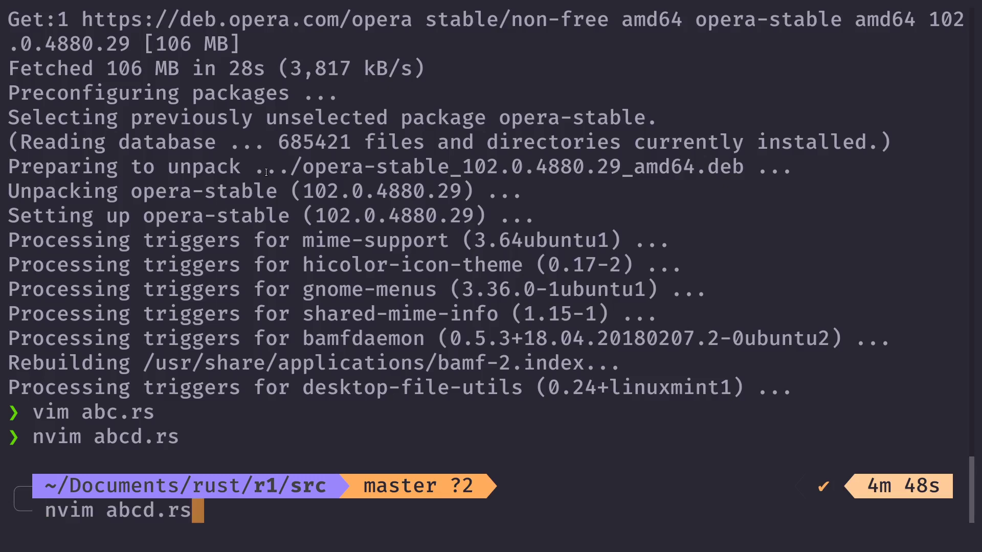
{"action": "key", "text": "Return"}
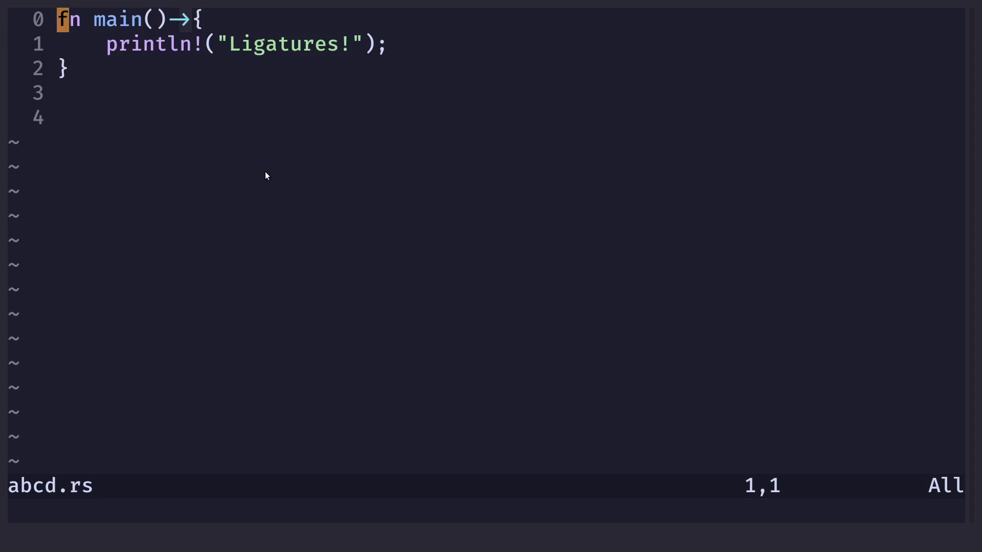
{"action": "key", "text": "j"}
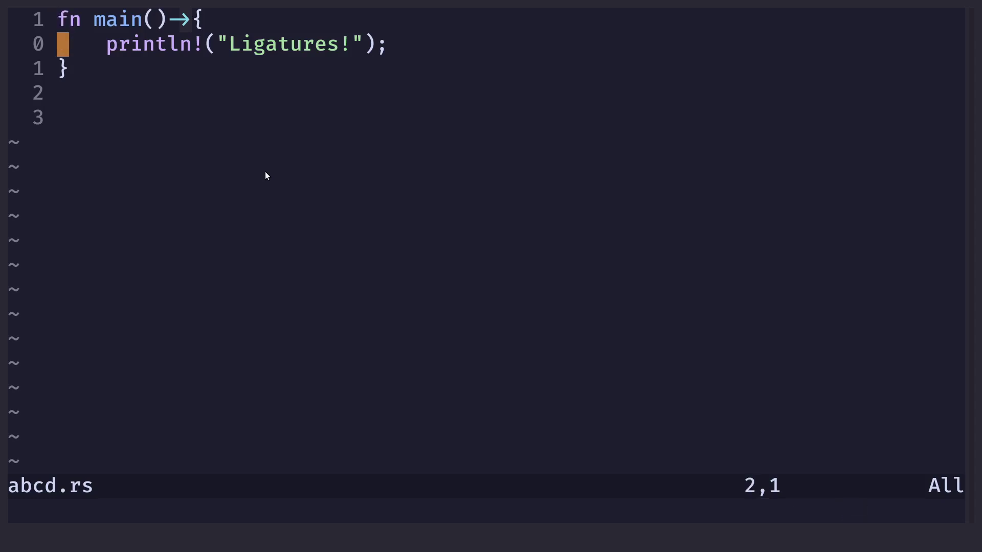
{"action": "type", "text": "o"}
{"action": "type", "text": "="}
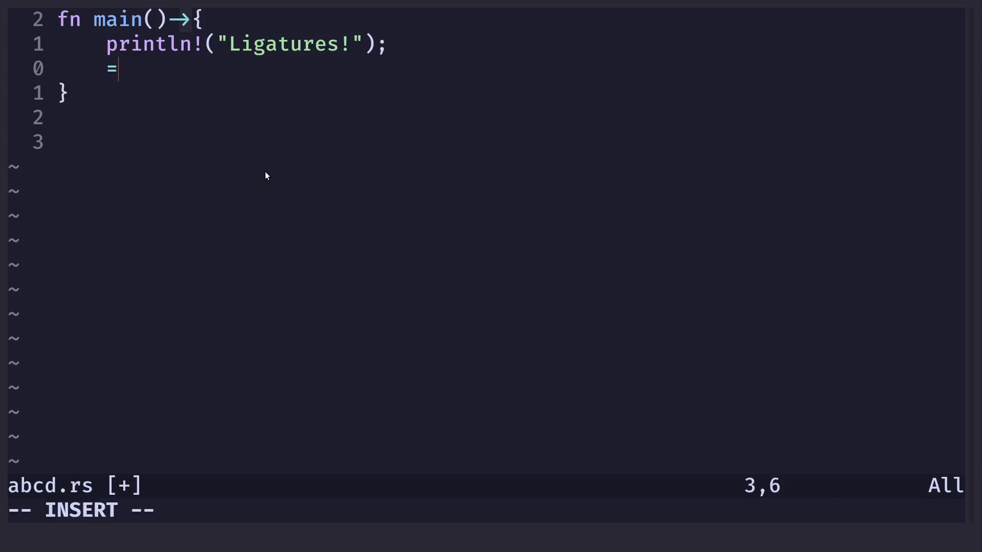
{"action": "type", "text": ">"}
{"action": "type", "text": "jj"}
- Add a '=>' ligature line under println, dismiss the syntax error, and begin a closing-brace line
{"action": "key", "text": "BackSpace"}
{"action": "key", "text": "BackSpace"}
{"action": "key", "text": "Escape"}
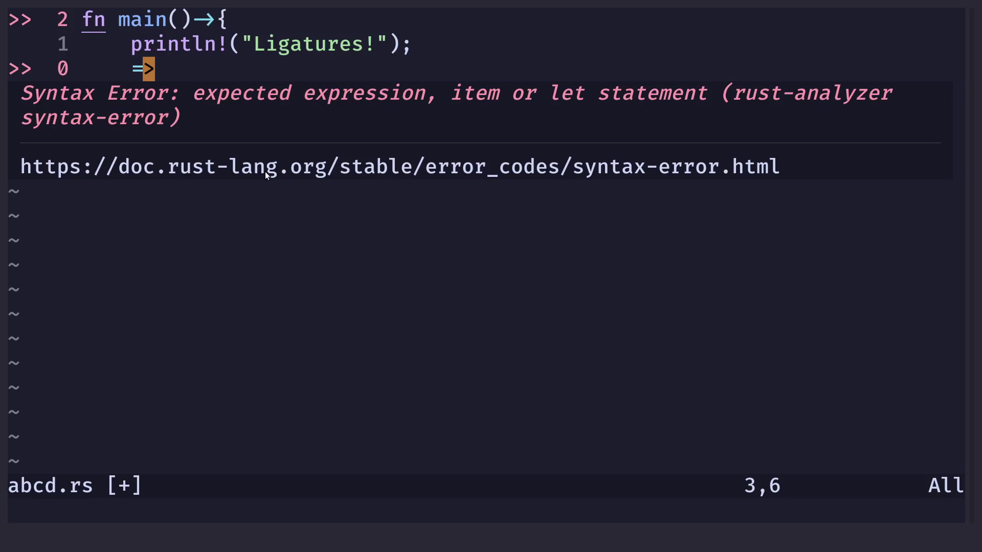
{"action": "type", "text": "o}"}
{"action": "key", "text": "Return"}
{"action": "key", "text": "Return"}
{"action": "key", "text": "Escape"}
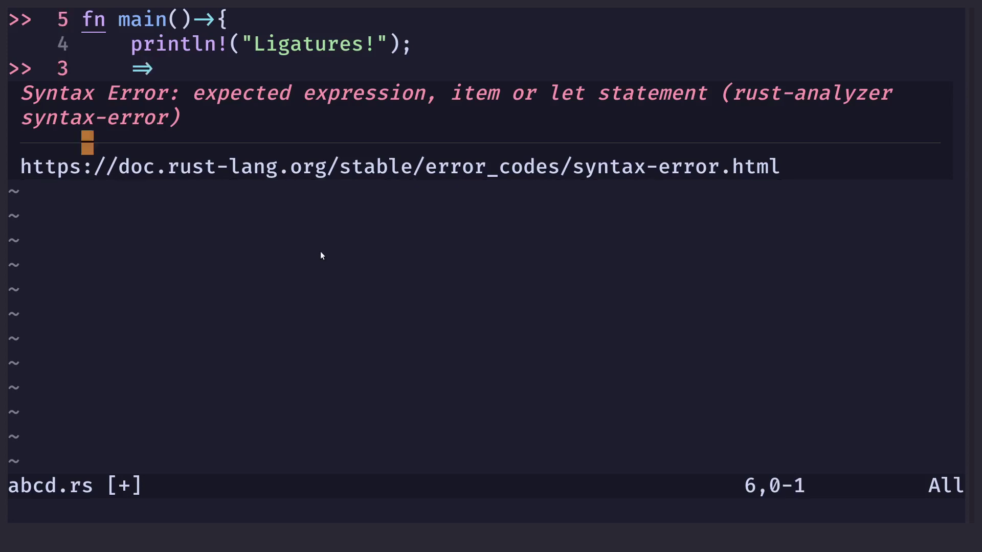